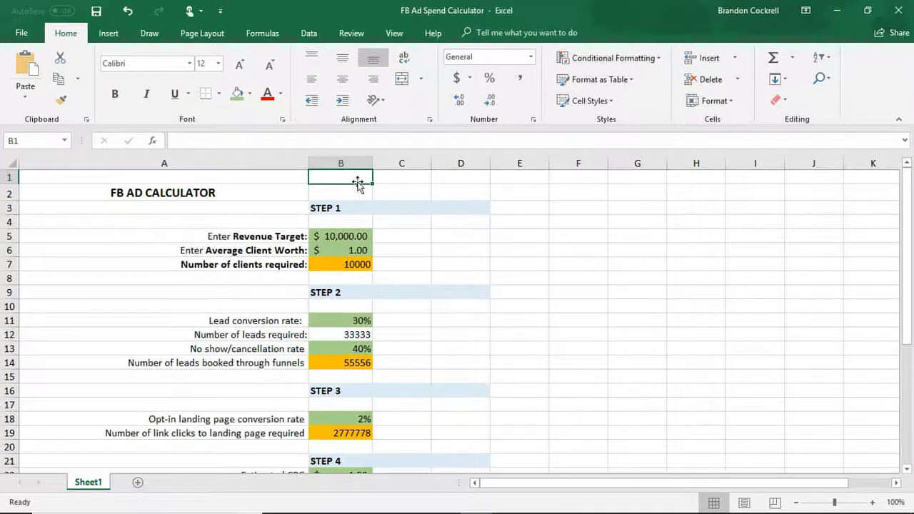
Examine the Step 1 section's revenue target, average client worth and number of clients required
{"action": "key", "text": "Down"}
{"action": "key", "text": "Down"}
{"action": "key", "text": "Down"}
{"action": "key", "text": "Down"}
{"action": "key", "text": "Right"}
{"action": "key", "text": "Up"}
{"action": "key", "text": "Up"}
{"action": "key", "text": "Up"}
{"action": "key", "text": "Left"}
{"action": "key", "text": "Down"}
{"action": "key", "text": "Down"}
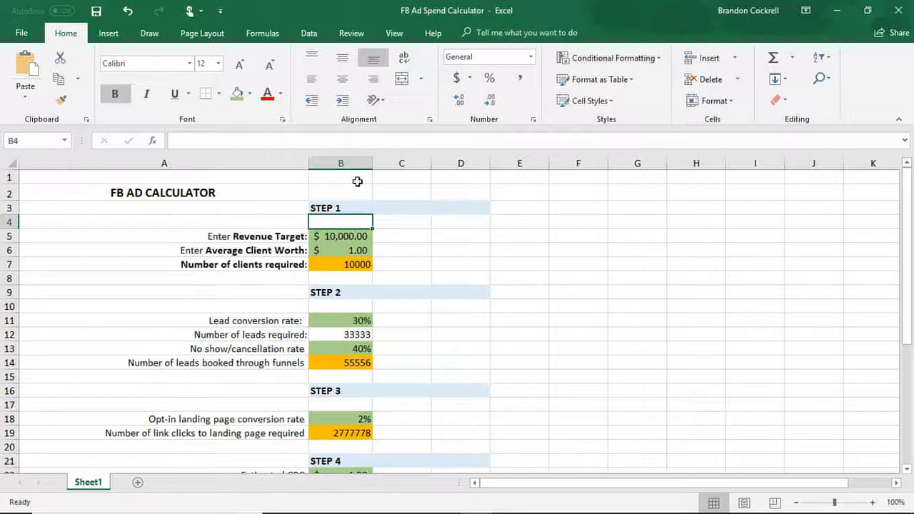
{"action": "key", "text": "Down"}
{"action": "key", "text": "Up"}
{"action": "key", "text": "shift+Right"}
{"action": "key", "text": "Down"}
{"action": "key", "text": "Up"}
{"action": "key", "text": "Down"}
{"action": "key", "text": "Right"}
{"action": "key", "text": "Left"}
{"action": "key", "text": "Up"}
Set the Average Client Worth in B6 to 2000
{"action": "key", "text": "Down"}
{"action": "key", "text": "Right"}
{"action": "key", "text": "Down"}
{"action": "key", "text": "Left"}
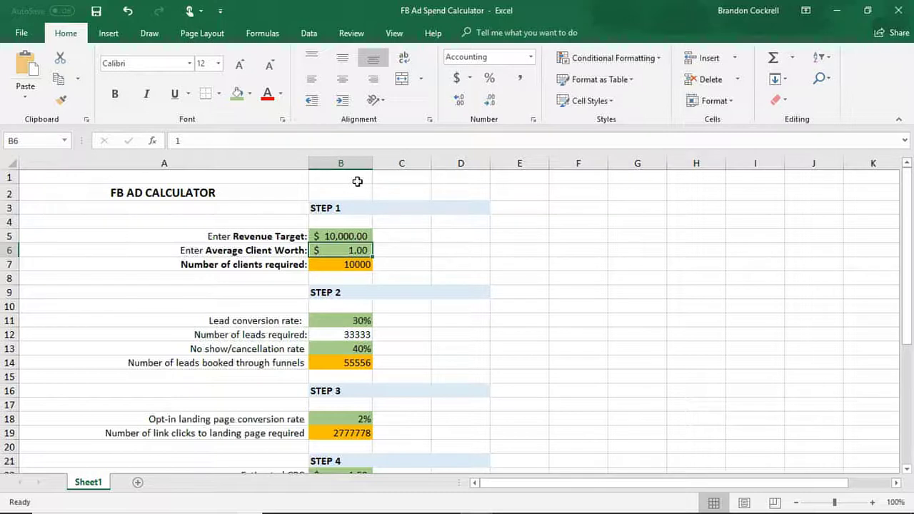
{"action": "type", "text": "2000"}
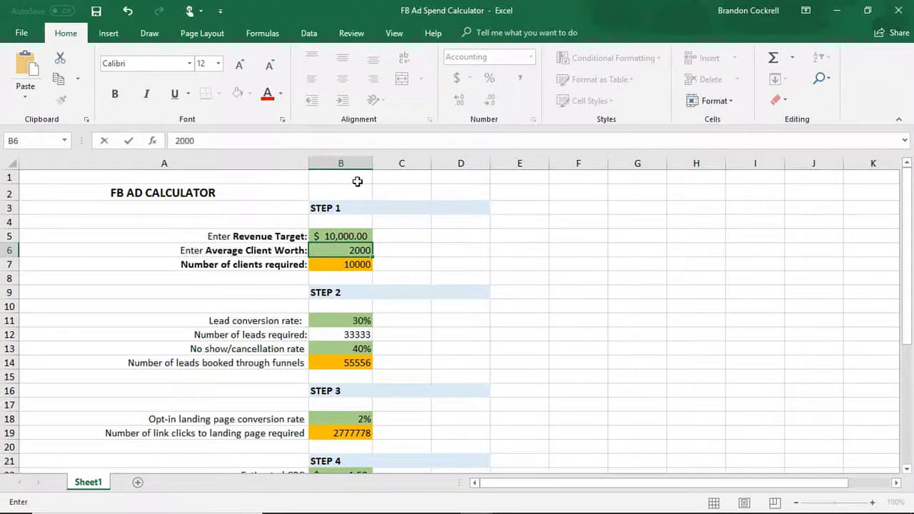
{"action": "key", "text": "Right"}
{"action": "key", "text": "Down"}
{"action": "key", "text": "Left"}
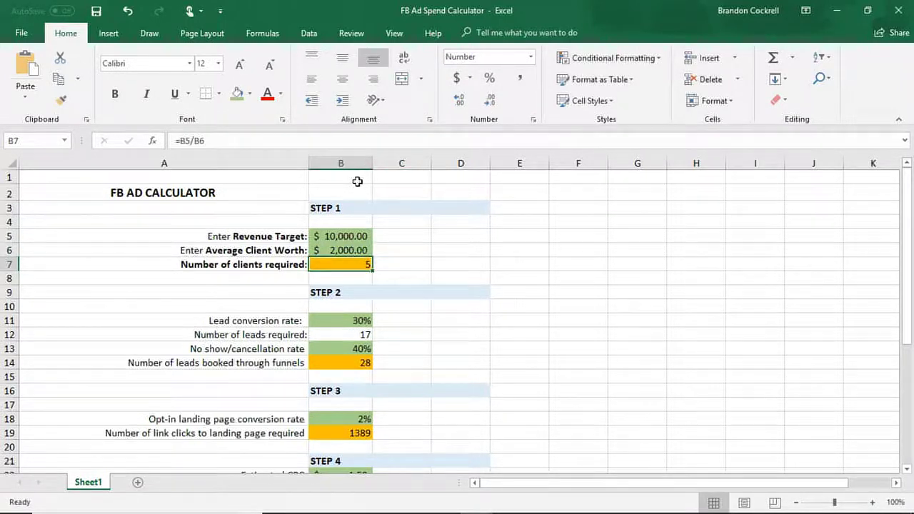
Check the number of clients required in Step 1 against the revenue target and average client worth
{"action": "key", "text": "Left"}
{"action": "key", "text": "Down"}
{"action": "key", "text": "Right"}
{"action": "key", "text": "Up"}
{"action": "key", "text": "Up"}
{"action": "key", "text": "Up"}
{"action": "key", "text": "Up"}
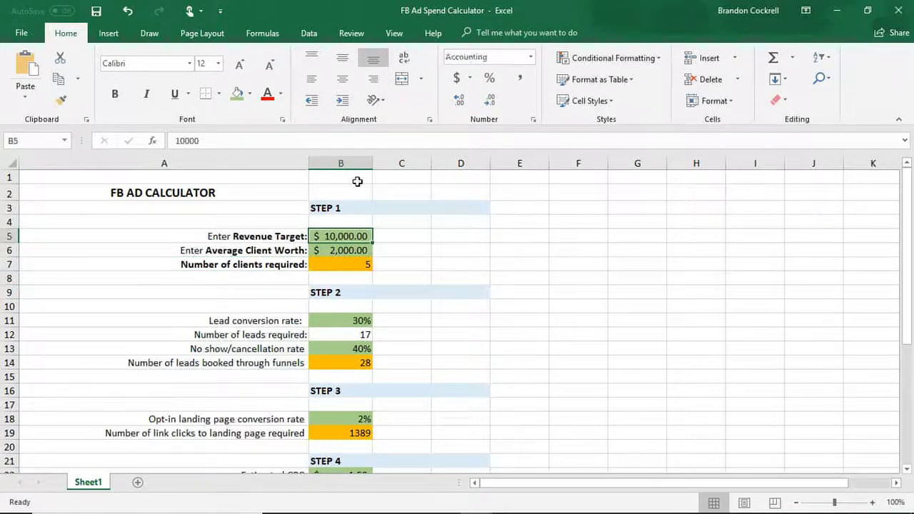
{"action": "key", "text": "Down"}
{"action": "key", "text": "Down"}
{"action": "key", "text": "Down"}
{"action": "key", "text": "Up"}
{"action": "key", "text": "Up"}
Go on to the Step 2 section and examine its lead conversion rate in B11
{"action": "key", "text": "Down"}
{"action": "key", "text": "Down"}
{"action": "key", "text": "Down"}
{"action": "key", "text": "Down"}
{"action": "key", "text": "Down"}
{"action": "key", "text": "Down"}
{"action": "key", "text": "Right"}
{"action": "key", "text": "Up"}
{"action": "key", "text": "Left"}
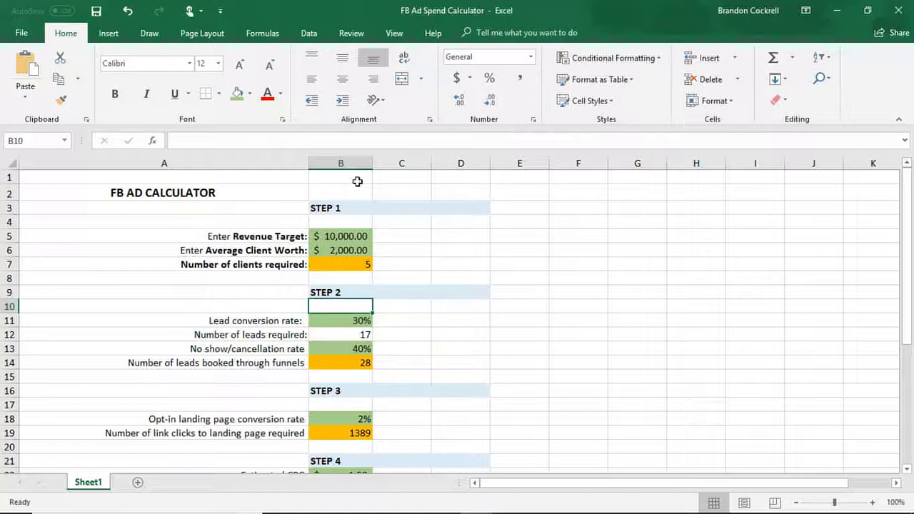
{"action": "key", "text": "Down"}
{"action": "key", "text": "Right"}
{"action": "key", "text": "Left"}
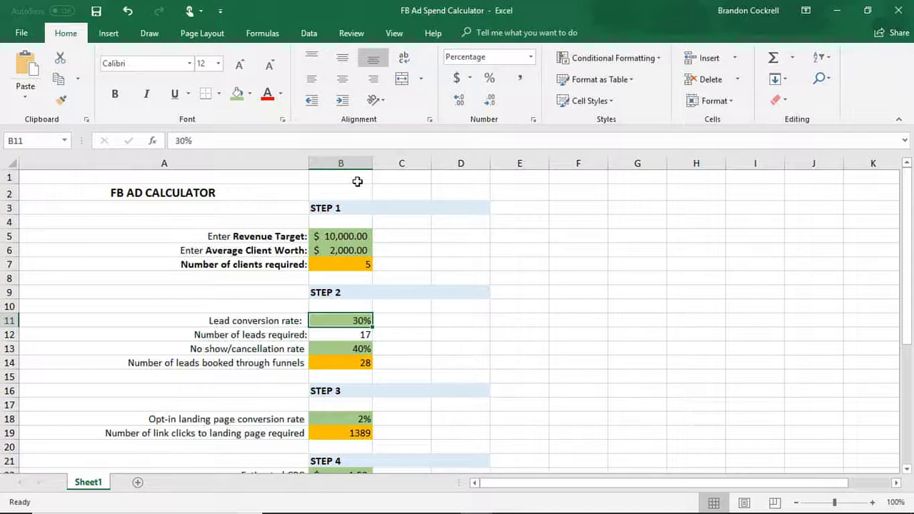
{"action": "key", "text": "Right"}
{"action": "key", "text": "Left"}
{"action": "key", "text": "Up"}
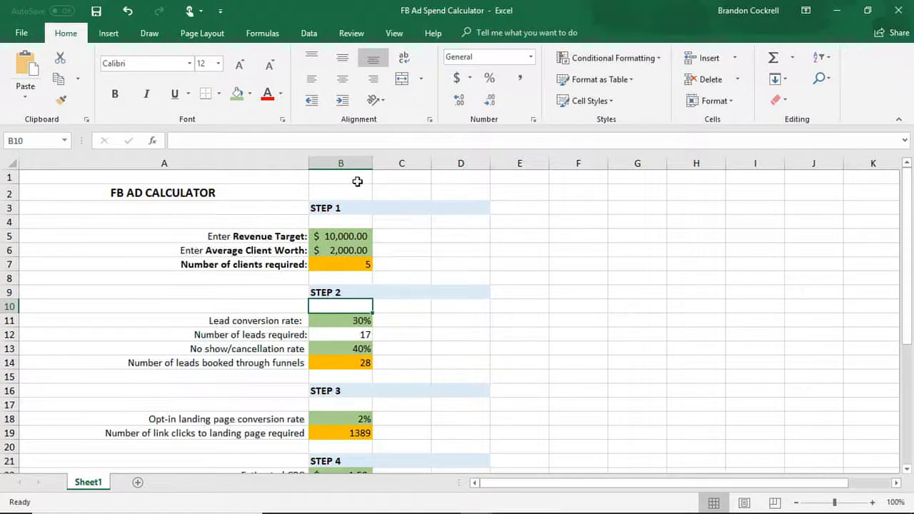
{"action": "key", "text": "Right"}
{"action": "key", "text": "Down"}
{"action": "key", "text": "Left"}
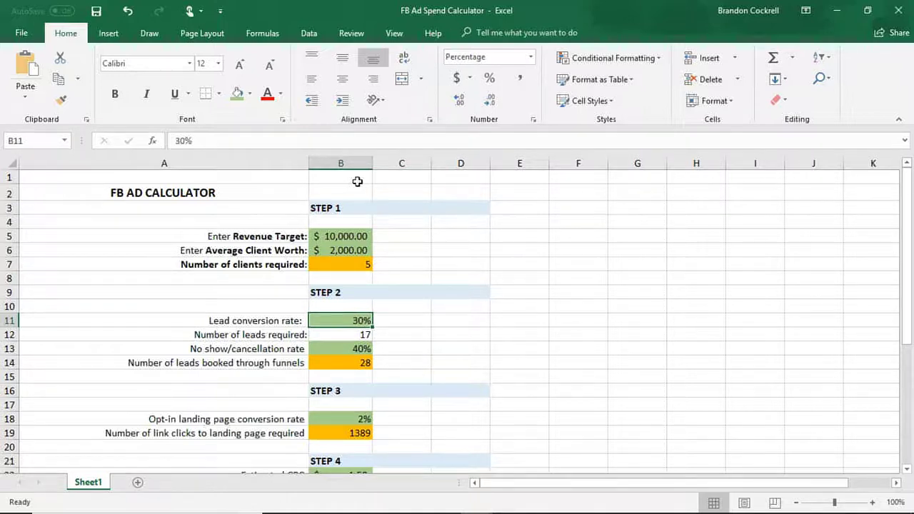
Inspect the formula for the number of leads required and trace it back to the Step 1 figures
{"action": "key", "text": "Down"}
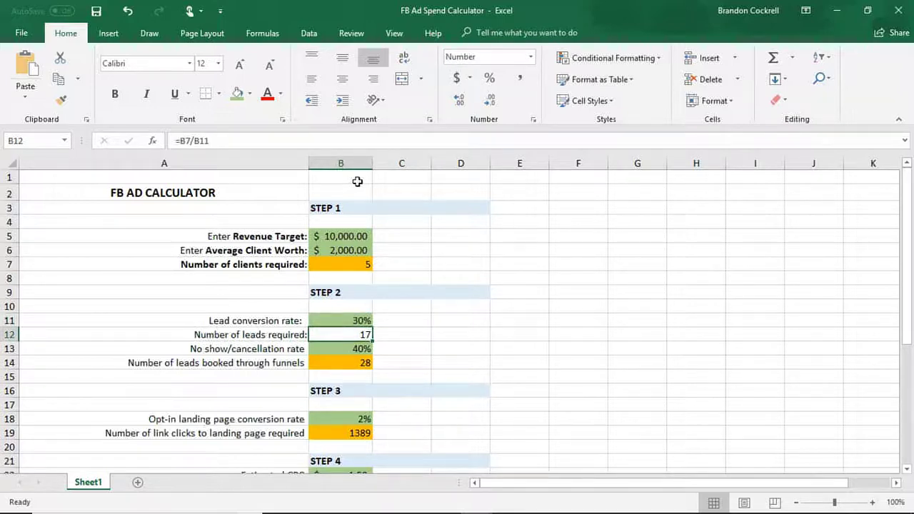
{"action": "key", "text": "Up"}
{"action": "key", "text": "Up"}
{"action": "key", "text": "Up"}
{"action": "key", "text": "Up"}
{"action": "key", "text": "Up"}
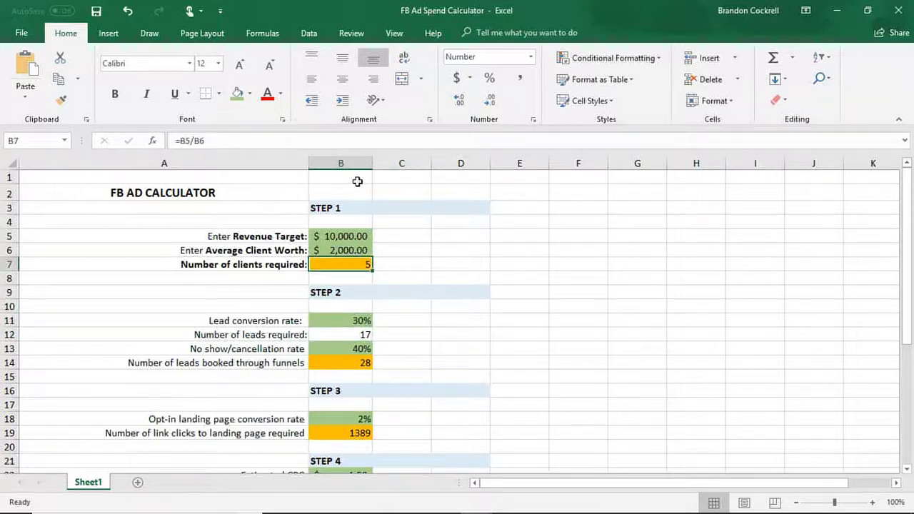
{"action": "key", "text": "Up"}
{"action": "key", "text": "Up"}
{"action": "key", "text": "Up"}
Examine the no-show/cancellation rate and the number of leads booked through funnels in Step 2
{"action": "key", "text": "Down"}
{"action": "key", "text": "Down"}
{"action": "key", "text": "Down"}
{"action": "key", "text": "Down"}
{"action": "key", "text": "Down"}
{"action": "key", "text": "Down"}
{"action": "key", "text": "Down"}
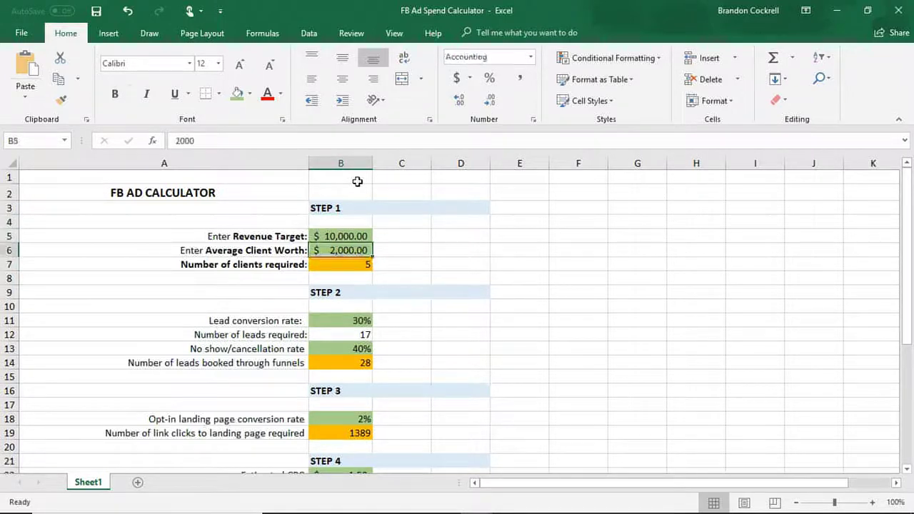
{"action": "key", "text": "Down"}
{"action": "key", "text": "Down"}
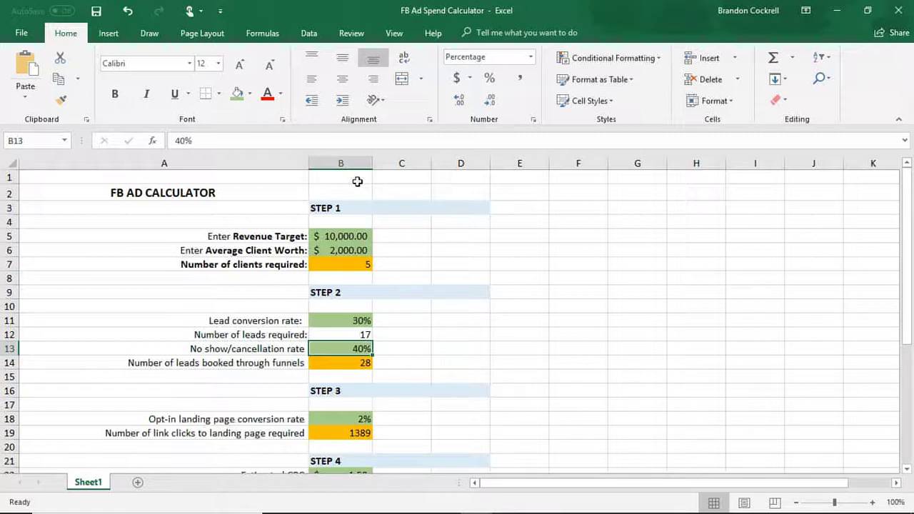
{"action": "key", "text": "Right"}
{"action": "key", "text": "Down"}
{"action": "key", "text": "Left"}
{"action": "key", "text": "Right"}
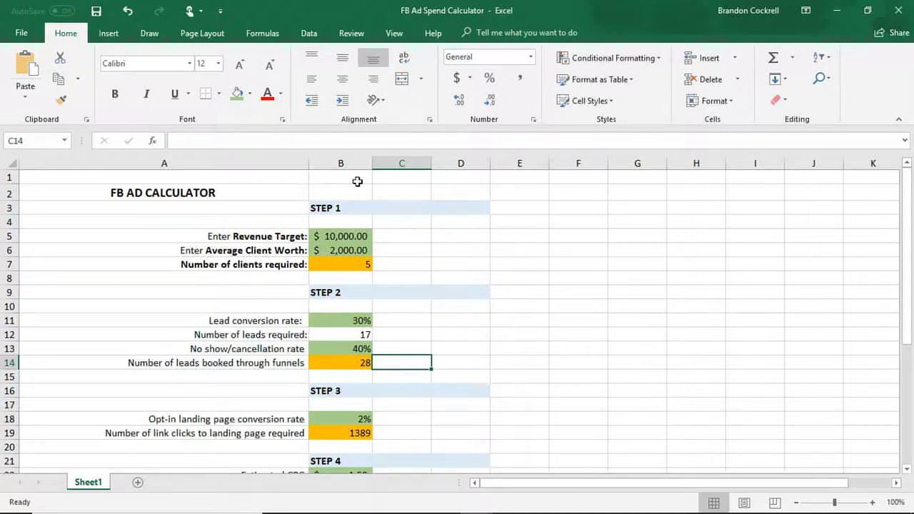
Trace the calculation from the Step 1 client figures through Step 2 to the start of Step 3
{"action": "key", "text": "Up"}
{"action": "key", "text": "Up"}
{"action": "key", "text": "Up"}
{"action": "key", "text": "Up"}
{"action": "key", "text": "Up"}
{"action": "key", "text": "Up"}
{"action": "key", "text": "Up"}
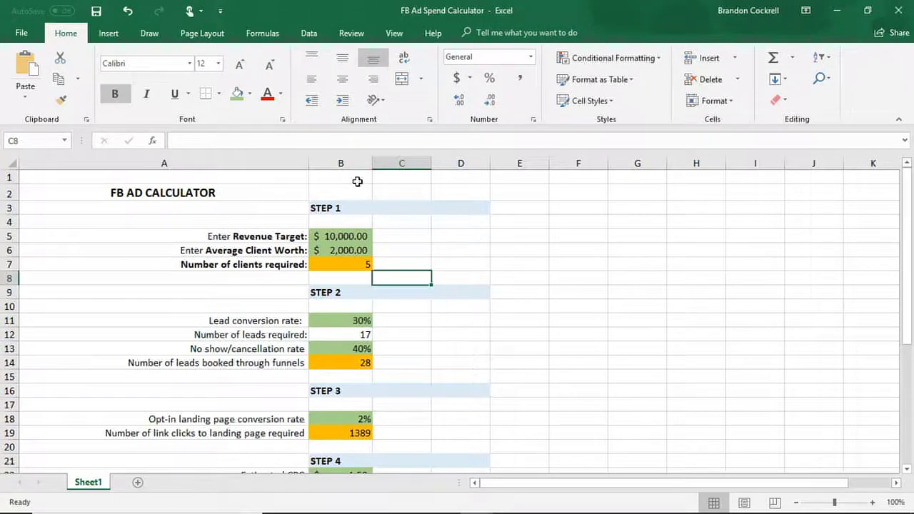
{"action": "key", "text": "Up"}
{"action": "key", "text": "Up"}
{"action": "key", "text": "Down"}
{"action": "key", "text": "Down"}
{"action": "key", "text": "Down"}
{"action": "key", "text": "Down"}
{"action": "key", "text": "Down"}
{"action": "key", "text": "Down"}
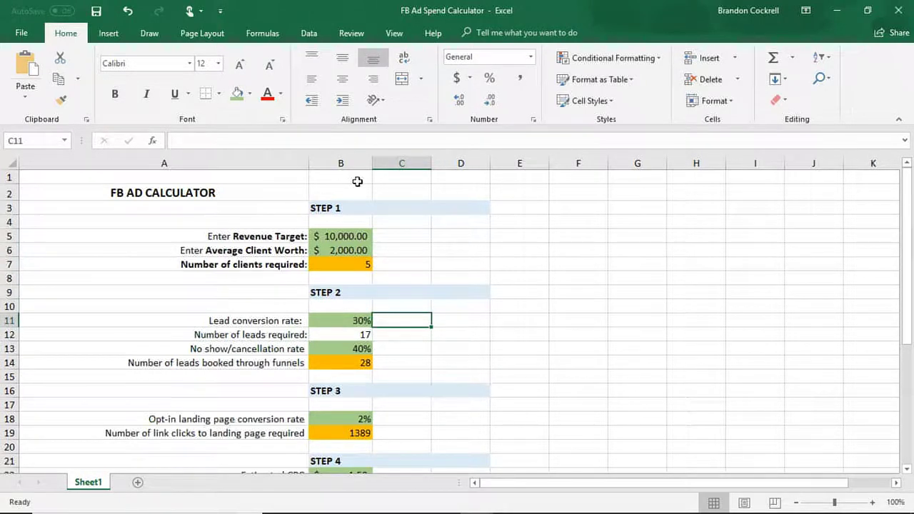
{"action": "key", "text": "Down"}
{"action": "key", "text": "Down"}
{"action": "key", "text": "Down"}
{"action": "key", "text": "Down"}
{"action": "key", "text": "Down"}
{"action": "key", "text": "Down"}
{"action": "key", "text": "Down"}
{"action": "key", "text": "Down"}
{"action": "key", "text": "Down"}
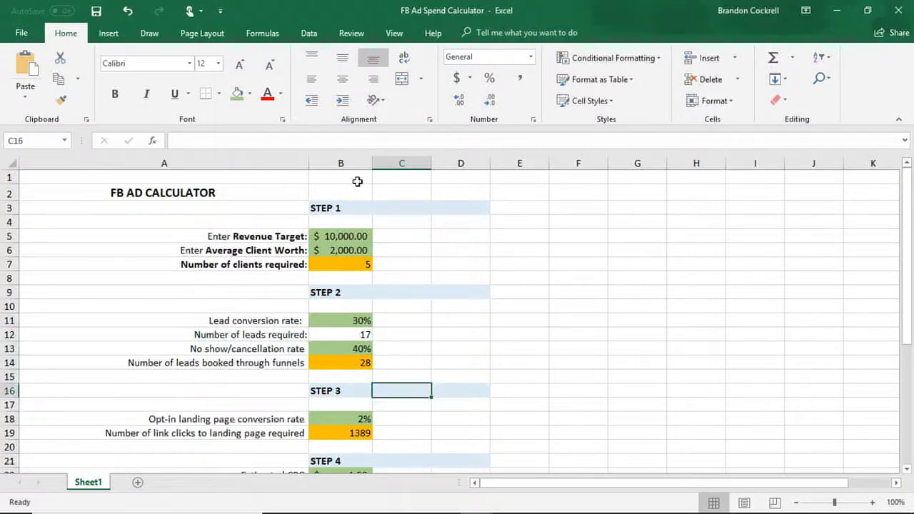
{"action": "key", "text": "Up"}
{"action": "key", "text": "Up"}
{"action": "key", "text": "Up"}
{"action": "key", "text": "Left"}
{"action": "key", "text": "Right"}
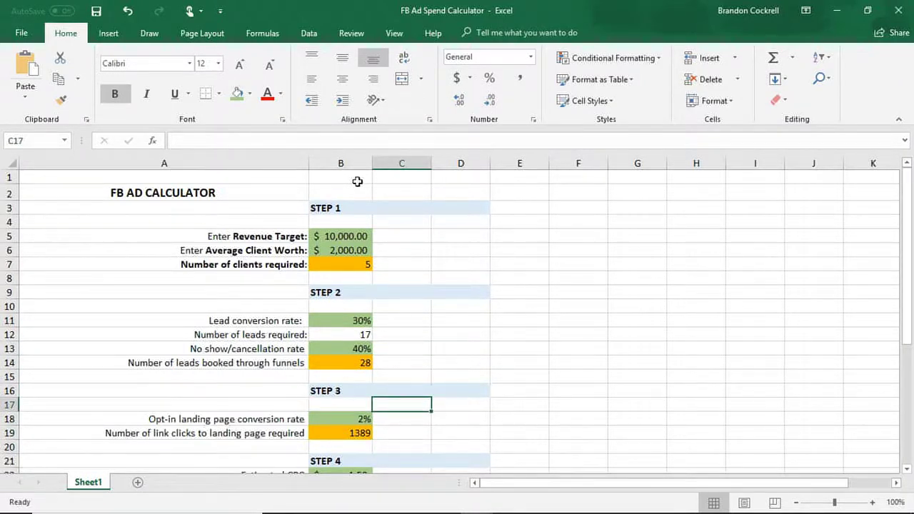
Look over the rows below Step 3, including the Step 4 estimates, and return to the opt-in conversion rate row
{"action": "key", "text": "Down"}
{"action": "key", "text": "Down"}
{"action": "key", "text": "Down"}
{"action": "key", "text": "Down"}
{"action": "key", "text": "Down"}
{"action": "key", "text": "Down"}
{"action": "key", "text": "Down"}
{"action": "key", "text": "Down"}
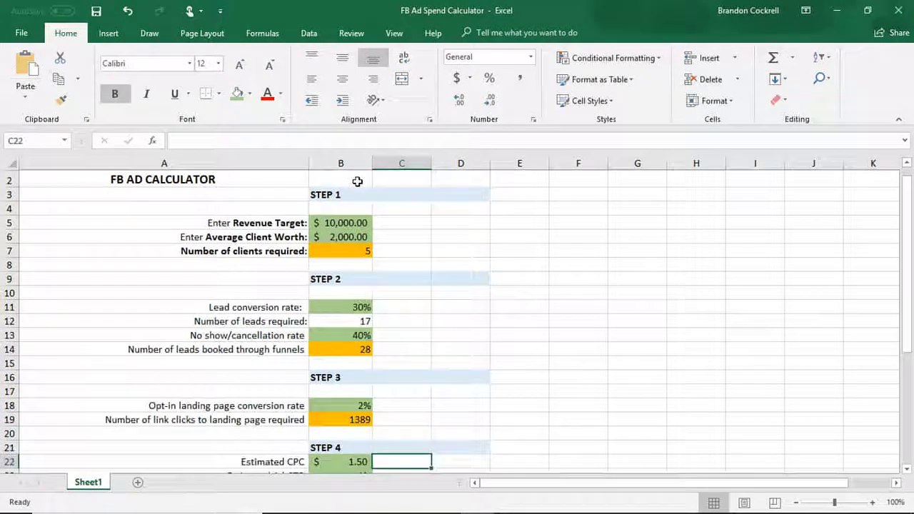
{"action": "key", "text": "Up"}
{"action": "key", "text": "Up"}
{"action": "key", "text": "Up"}
{"action": "key", "text": "Up"}
{"action": "key", "text": "Up"}
{"action": "key", "text": "Up"}
{"action": "key", "text": "Up"}
{"action": "key", "text": "Up"}
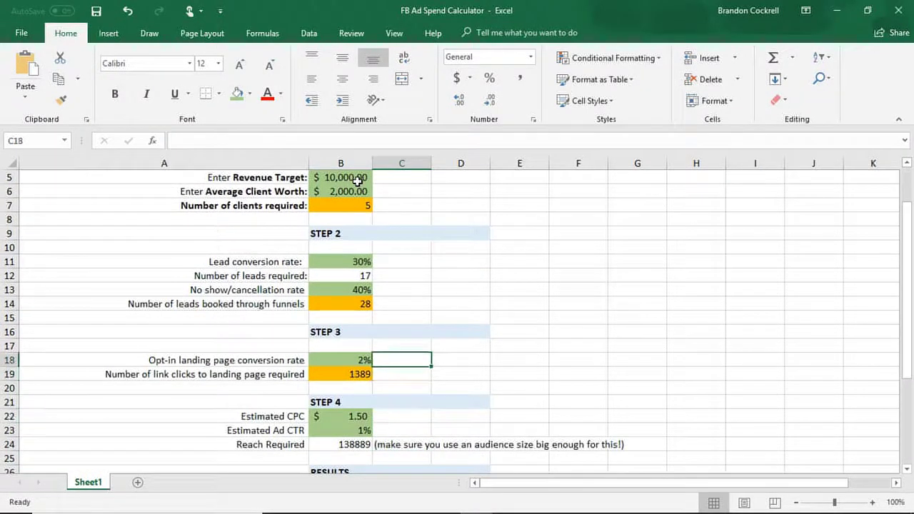
Examine the opt-in landing page conversion rate and the formula for the number of link clicks required in Step 3
{"action": "key", "text": "Left"}
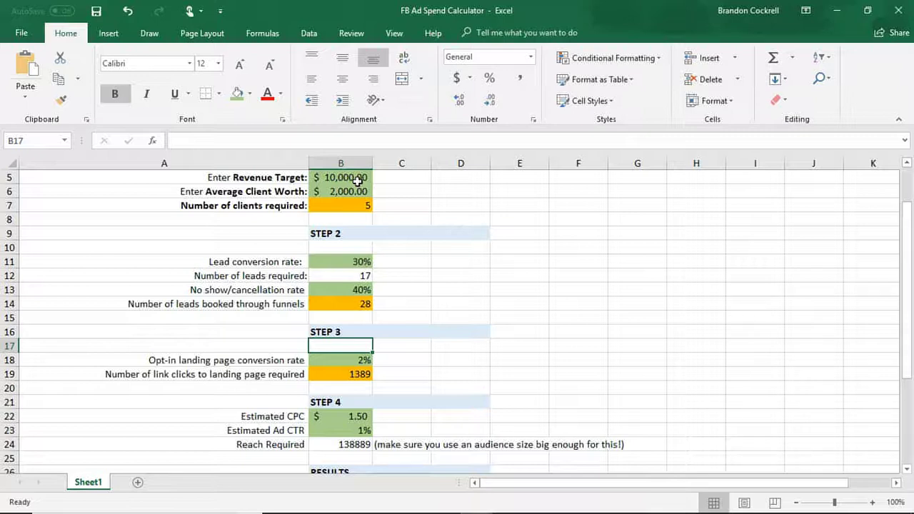
{"action": "key", "text": "Right"}
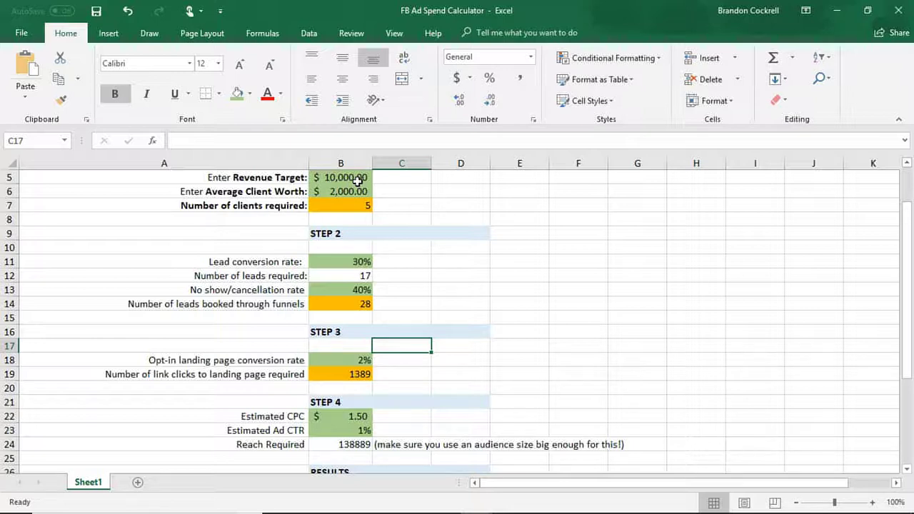
{"action": "key", "text": "Down"}
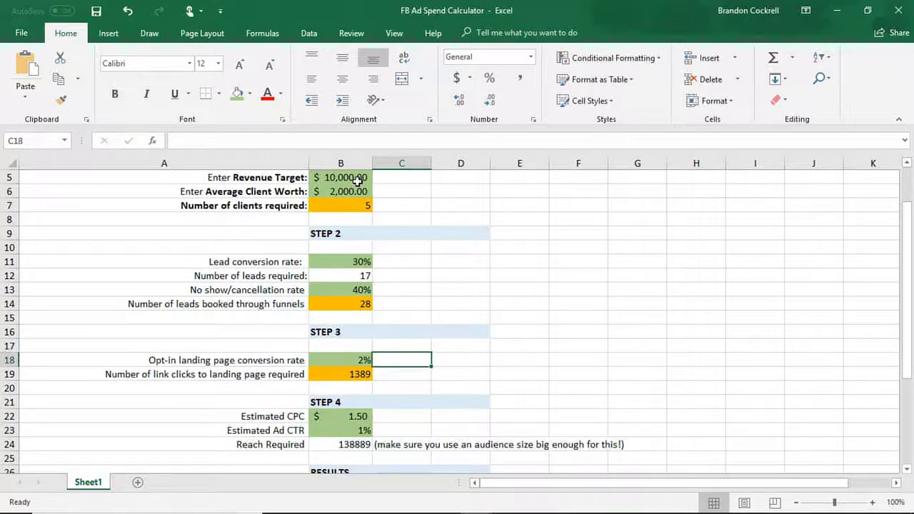
{"action": "key", "text": "Left"}
{"action": "key", "text": "Right"}
{"action": "key", "text": "Down"}
{"action": "key", "text": "Left"}
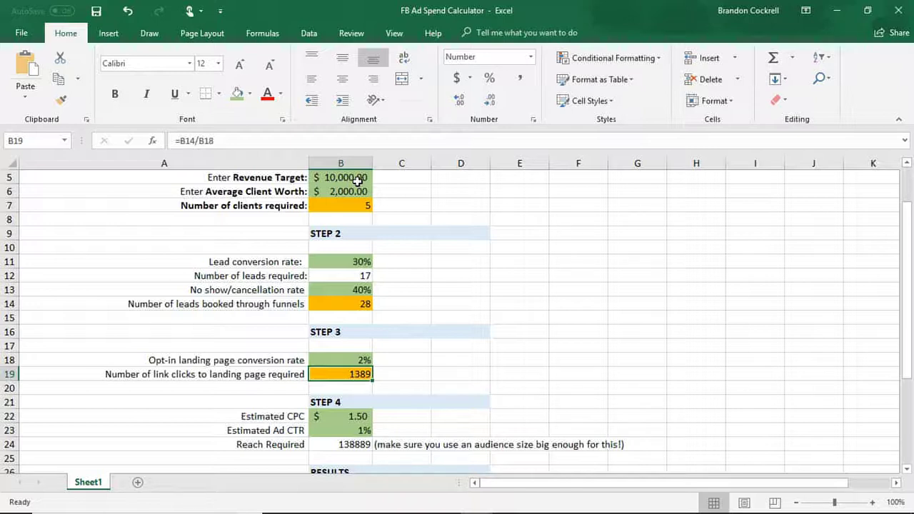
Compare the number of leads booked through funnels in B14 with the Step 3 landing page conversion rate and link clicks
{"action": "key", "text": "Up"}
{"action": "key", "text": "Up"}
{"action": "key", "text": "Up"}
{"action": "key", "text": "Up"}
{"action": "key", "text": "Up"}
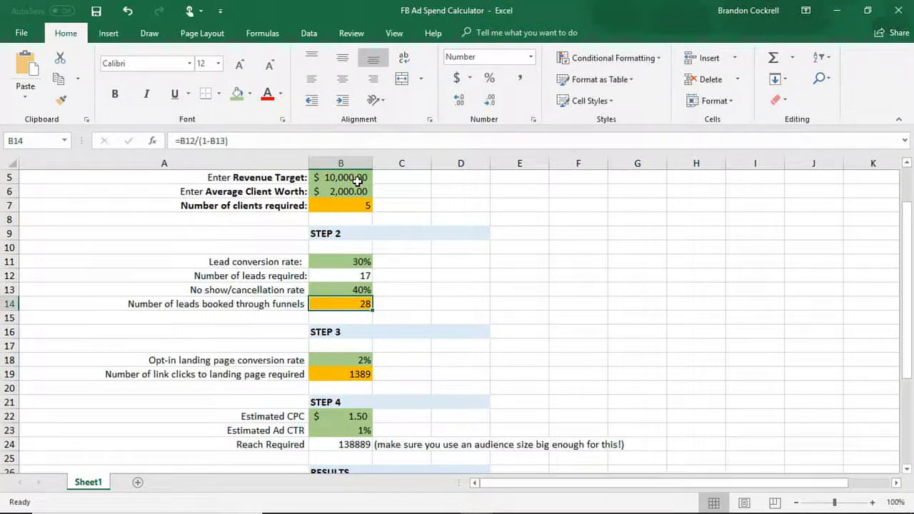
{"action": "key", "text": "Down"}
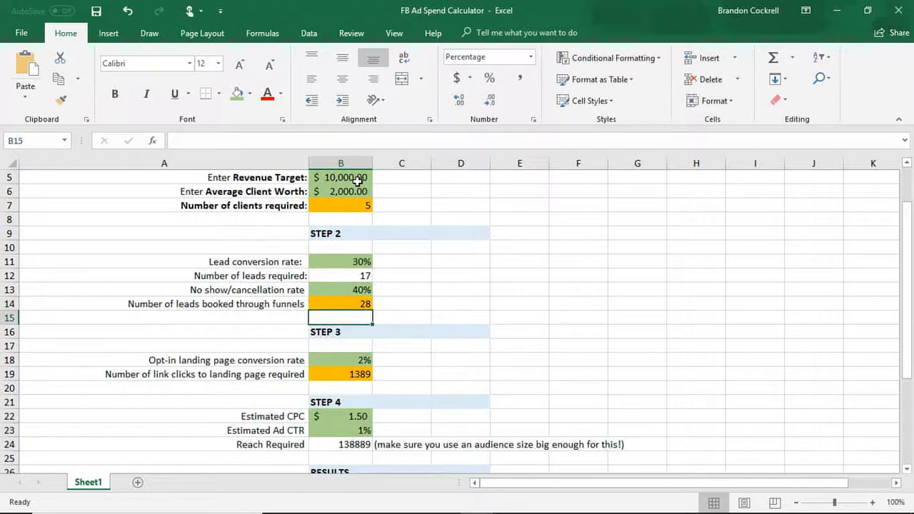
{"action": "key", "text": "Right"}
{"action": "key", "text": "Down"}
{"action": "key", "text": "Down"}
{"action": "key", "text": "Down"}
{"action": "key", "text": "Up"}
{"action": "key", "text": "Up"}
{"action": "key", "text": "Up"}
{"action": "key", "text": "Up"}
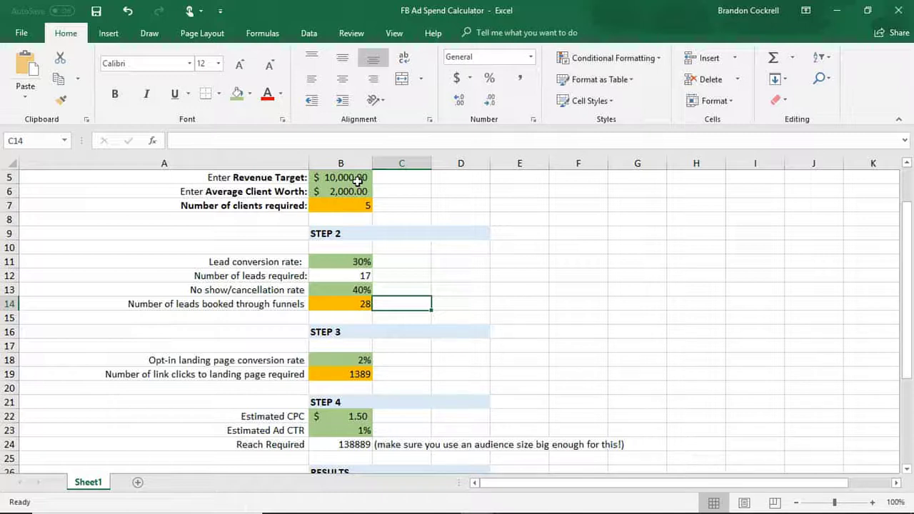
{"action": "key", "text": "Down"}
{"action": "key", "text": "Down"}
{"action": "key", "text": "Down"}
{"action": "key", "text": "Down"}
{"action": "key", "text": "Down"}
{"action": "key", "text": "Up"}
{"action": "key", "text": "Down"}
{"action": "key", "text": "Up"}
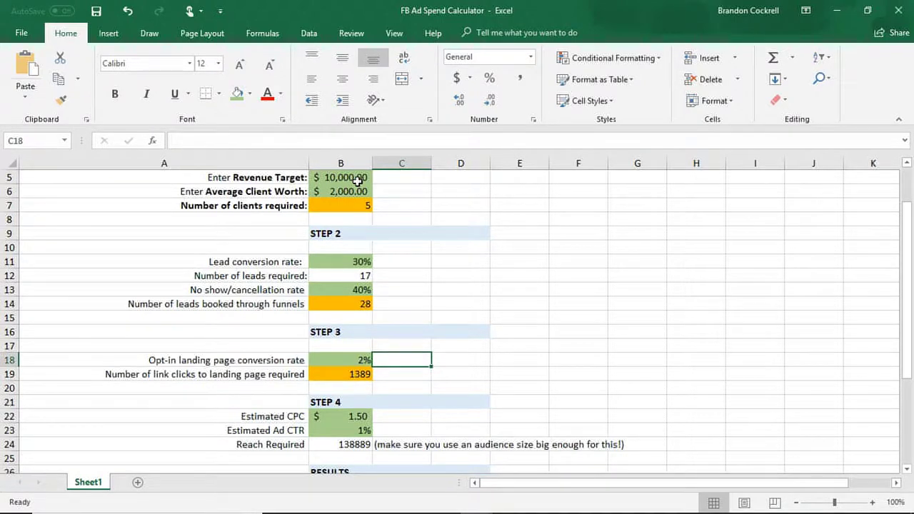
Compare the leads booked through funnels in Step 2 with the link clicks required in Step 3
{"action": "key", "text": "Up"}
{"action": "key", "text": "Up"}
{"action": "key", "text": "Up"}
{"action": "key", "text": "Up"}
{"action": "key", "text": "Down"}
{"action": "key", "text": "Down"}
{"action": "key", "text": "Down"}
{"action": "key", "text": "Down"}
{"action": "key", "text": "Down"}
Trace the calculation back from the Step 3 link clicks through Step 2 to the Revenue Target in Step 1
{"action": "key", "text": "Up"}
{"action": "key", "text": "Up"}
{"action": "key", "text": "Up"}
{"action": "key", "text": "Up"}
{"action": "key", "text": "Up"}
{"action": "key", "text": "Up"}
{"action": "key", "text": "Up"}
{"action": "key", "text": "Up"}
{"action": "key", "text": "Up"}
{"action": "key", "text": "Up"}
{"action": "key", "text": "Up"}
{"action": "key", "text": "Up"}
{"action": "key", "text": "Up"}
{"action": "key", "text": "Up"}
Set the Estimated CPC in Step 4 to $1.00
{"action": "key", "text": "Down"}
{"action": "key", "text": "Down"}
{"action": "key", "text": "Down"}
{"action": "key", "text": "Down"}
{"action": "key", "text": "Down"}
{"action": "key", "text": "Down"}
{"action": "key", "text": "Down"}
{"action": "key", "text": "Down"}
{"action": "key", "text": "Down"}
{"action": "key", "text": "Down"}
{"action": "key", "text": "Down"}
{"action": "key", "text": "Down"}
{"action": "key", "text": "Down"}
{"action": "key", "text": "Down"}
{"action": "key", "text": "Down"}
{"action": "key", "text": "Down"}
{"action": "key", "text": "Down"}
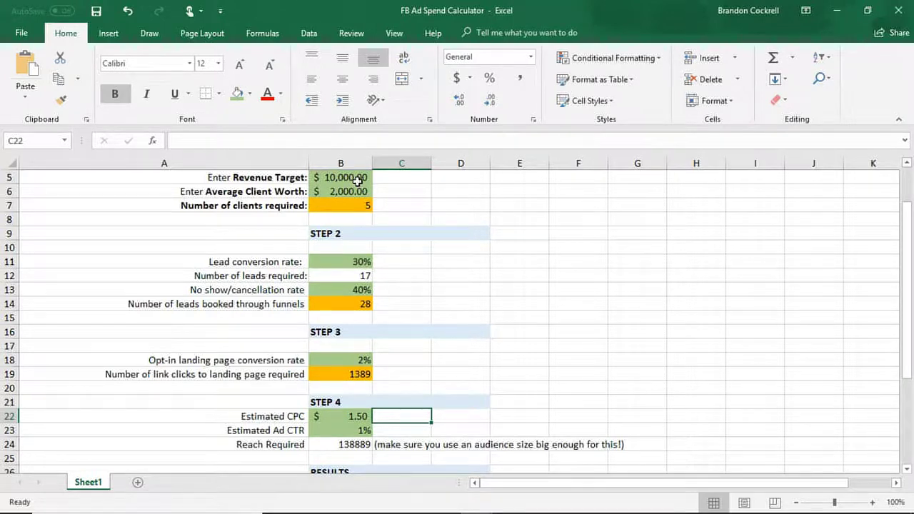
{"action": "key", "text": "Left"}
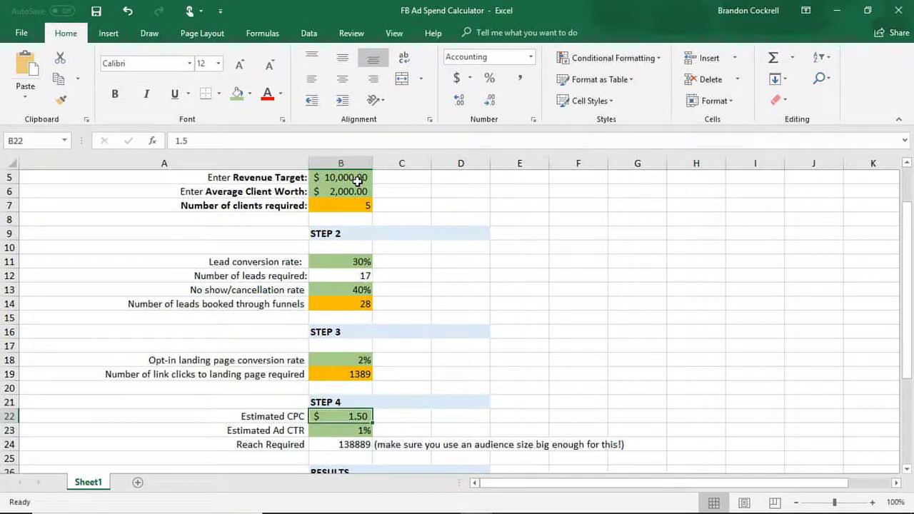
{"action": "key", "text": "Right"}
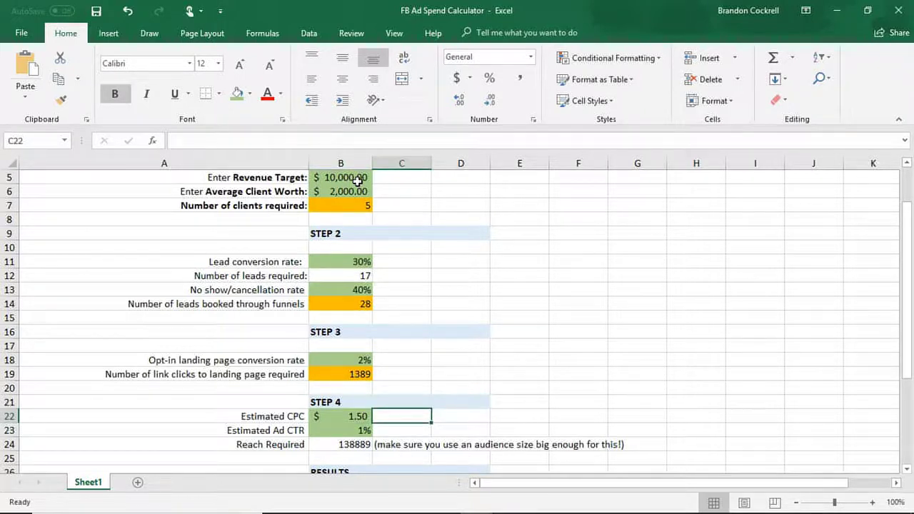
{"action": "key", "text": "Left"}
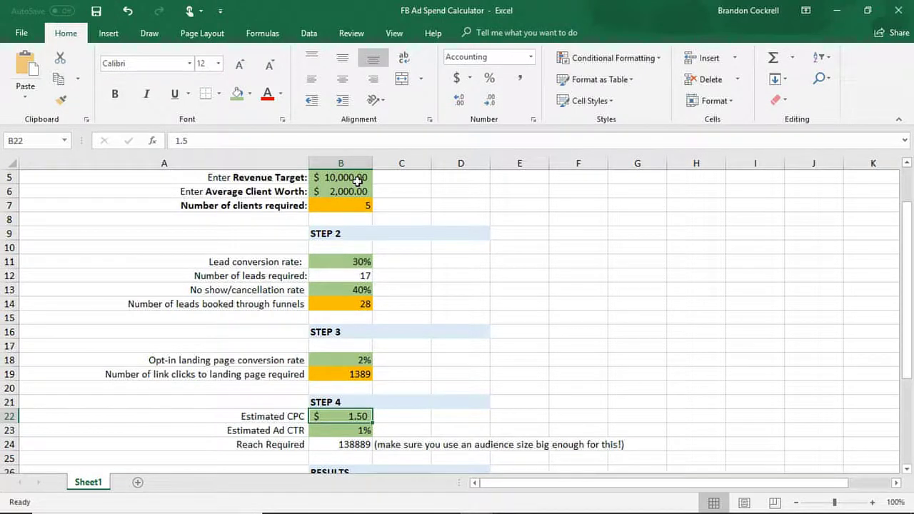
{"action": "type", "text": "1"}
{"action": "key", "text": "Tab"}
Examine the Estimated Ad CTR, the Reach Required formula and the audience size note in Step 4
{"action": "key", "text": "Down"}
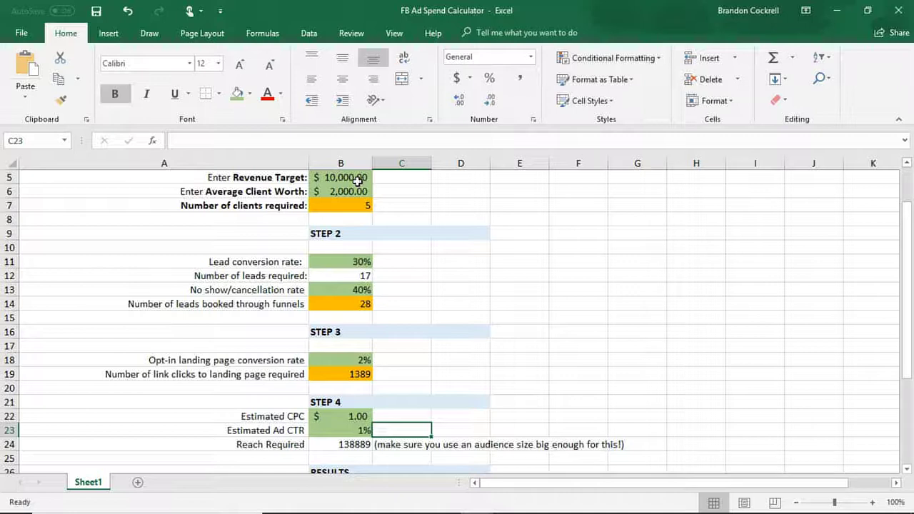
{"action": "key", "text": "Left"}
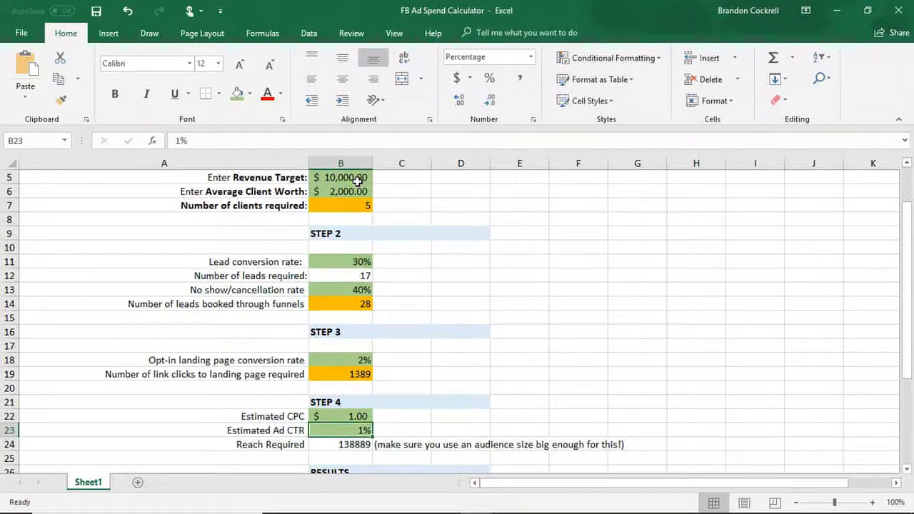
{"action": "key", "text": "Down"}
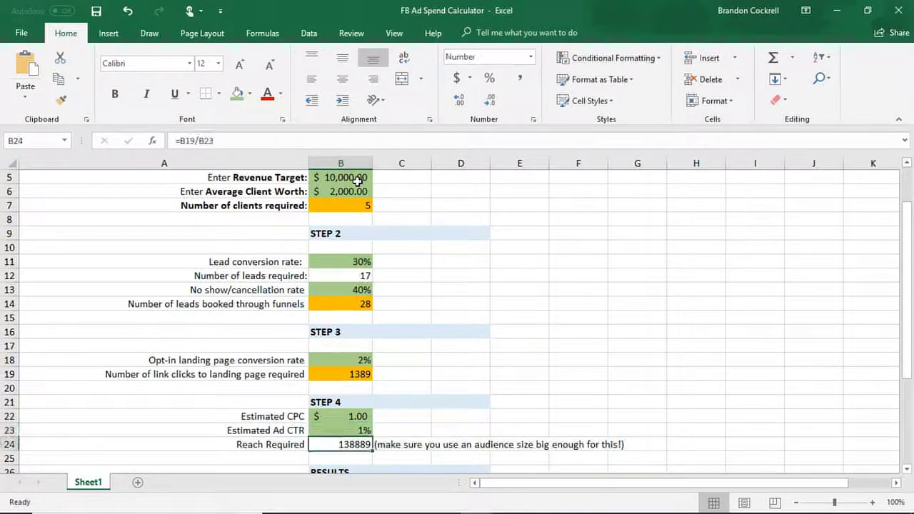
{"action": "key", "text": "Right"}
{"action": "key", "text": "Up"}
{"action": "key", "text": "Down"}
{"action": "key", "text": "Up"}
{"action": "key", "text": "Down"}
{"action": "key", "text": "Left"}
Retrace the formulas for link clicks, leads booked and number of clients required, from Step 4 back to the Revenue Target
{"action": "key", "text": "Up"}
{"action": "key", "text": "Up"}
{"action": "key", "text": "Up"}
{"action": "key", "text": "Up"}
{"action": "key", "text": "Up"}
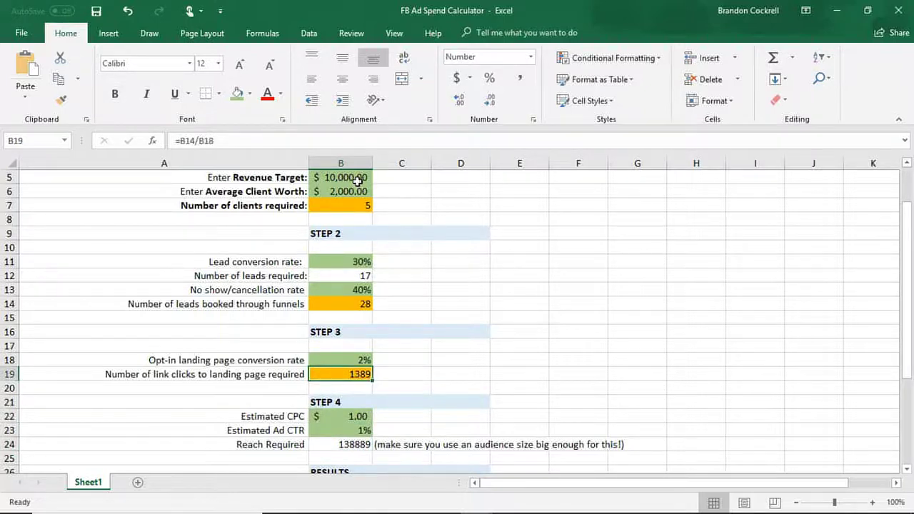
{"action": "key", "text": "Up"}
{"action": "key", "text": "Up"}
{"action": "key", "text": "Up"}
{"action": "key", "text": "Up"}
{"action": "key", "text": "Up"}
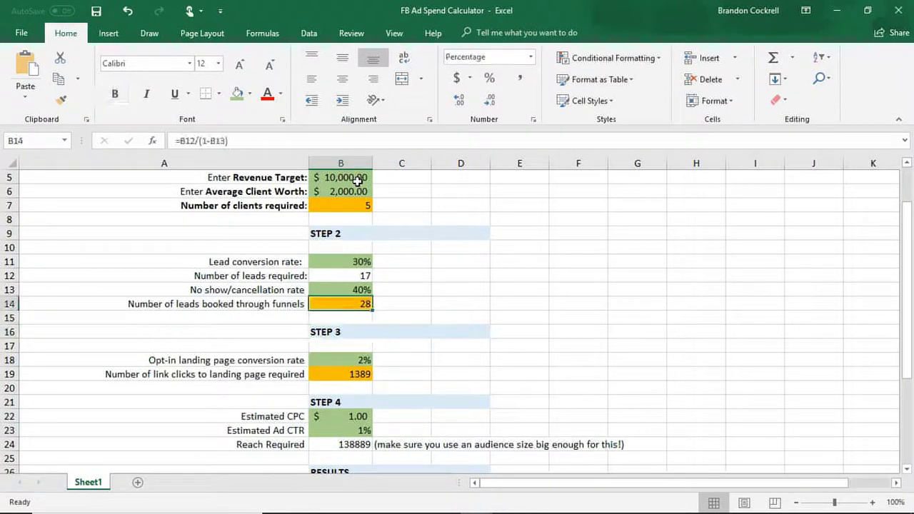
{"action": "key", "text": "Up"}
{"action": "key", "text": "Up"}
{"action": "key", "text": "Up"}
{"action": "key", "text": "Up"}
{"action": "key", "text": "Up"}
{"action": "key", "text": "Up"}
{"action": "key", "text": "Up"}
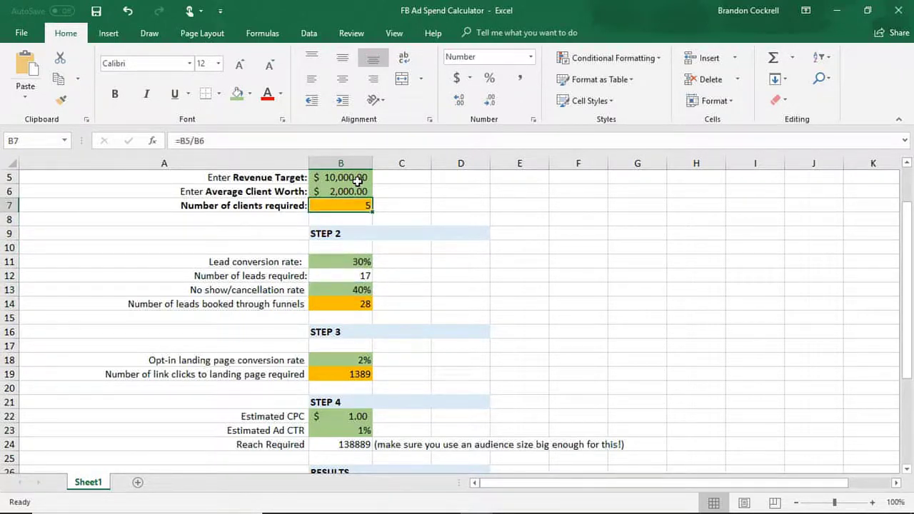
{"action": "key", "text": "Right"}
{"action": "key", "text": "Up"}
{"action": "key", "text": "Up"}
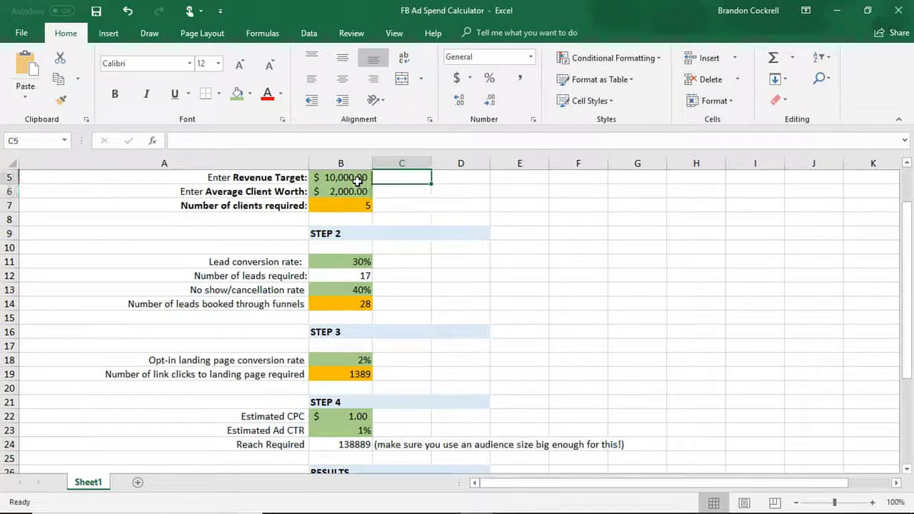
Review the worksheet from Step 1 down to the Results section and examine the FB Ad Spend Required formula
{"action": "key", "text": "Left"}
{"action": "key", "text": "Down"}
{"action": "key", "text": "Down"}
{"action": "key", "text": "Down"}
{"action": "key", "text": "Down"}
{"action": "key", "text": "Down"}
{"action": "key", "text": "Down"}
{"action": "key", "text": "Down"}
{"action": "key", "text": "Down"}
{"action": "key", "text": "Down"}
{"action": "key", "text": "Down"}
{"action": "key", "text": "Down"}
{"action": "key", "text": "Down"}
{"action": "key", "text": "Down"}
{"action": "key", "text": "Down"}
{"action": "key", "text": "Down"}
{"action": "key", "text": "Down"}
{"action": "key", "text": "Down"}
{"action": "key", "text": "Down"}
{"action": "key", "text": "Down"}
{"action": "key", "text": "Down"}
{"action": "key", "text": "Down"}
{"action": "key", "text": "Down"}
{"action": "key", "text": "Down"}
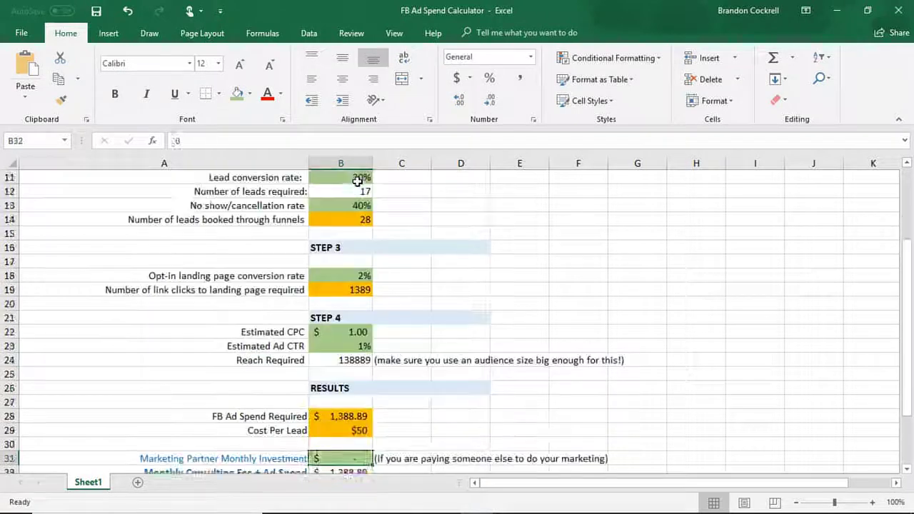
{"action": "key", "text": "Right"}
{"action": "key", "text": "Up"}
{"action": "key", "text": "Up"}
{"action": "key", "text": "Up"}
{"action": "key", "text": "Up"}
{"action": "key", "text": "Up"}
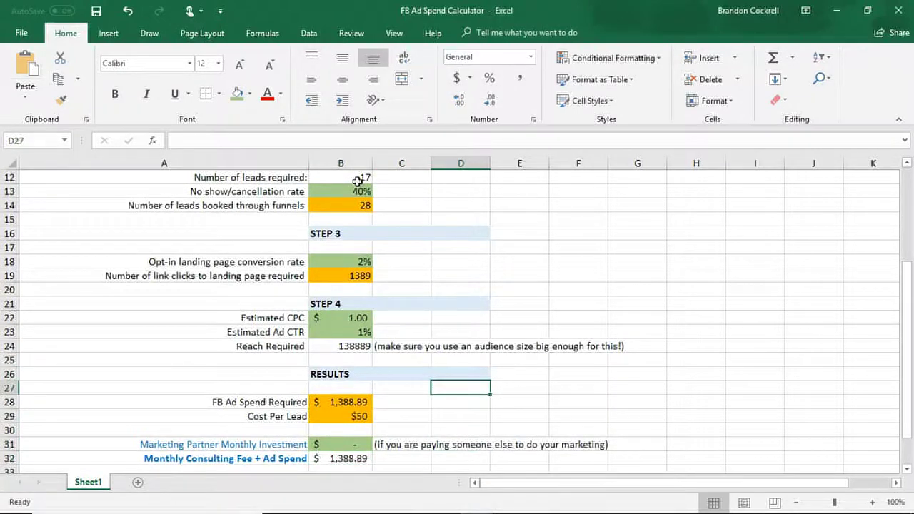
{"action": "key", "text": "Left"}
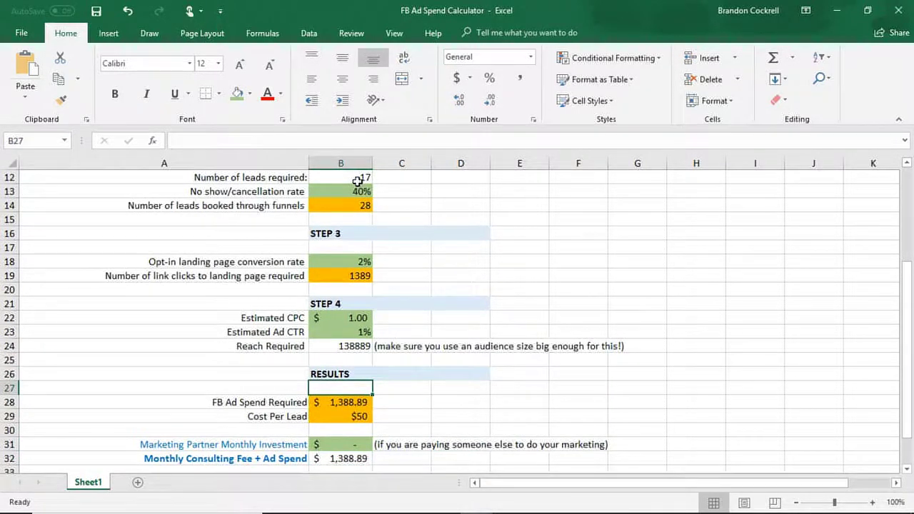
{"action": "key", "text": "Down"}
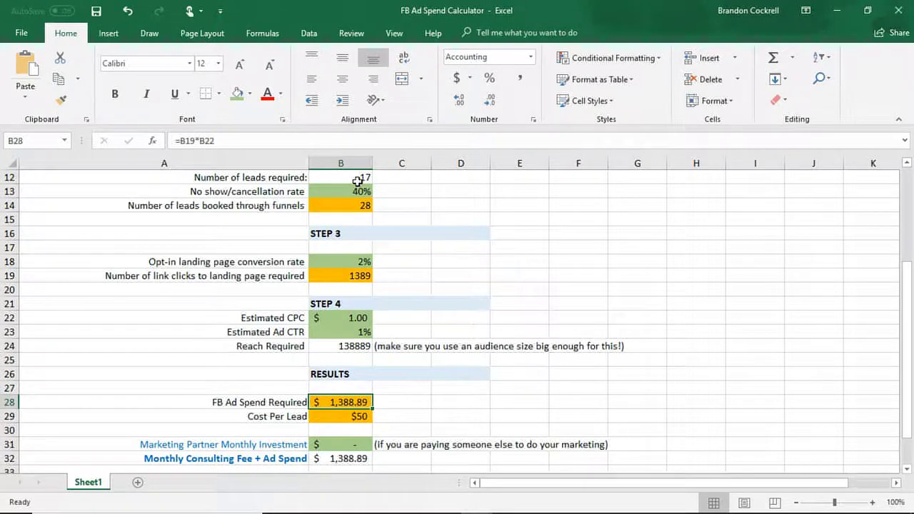
Look over Cost Per Lead and the total cost rows under Results, and return to the Marketing Partner Monthly Investment row
{"action": "key", "text": "Down"}
{"action": "key", "text": "Right"}
{"action": "key", "text": "Right"}
{"action": "key", "text": "Down"}
{"action": "key", "text": "Down"}
{"action": "key", "text": "Down"}
{"action": "key", "text": "Down"}
{"action": "key", "text": "Down"}
{"action": "key", "text": "Down"}
{"action": "key", "text": "Left"}
{"action": "key", "text": "Left"}
{"action": "key", "text": "Up"}
{"action": "key", "text": "Up"}
{"action": "key", "text": "Up"}
{"action": "key", "text": "Up"}
Set the Marketing Partner Monthly Investment to $750
{"action": "key", "text": "Right"}
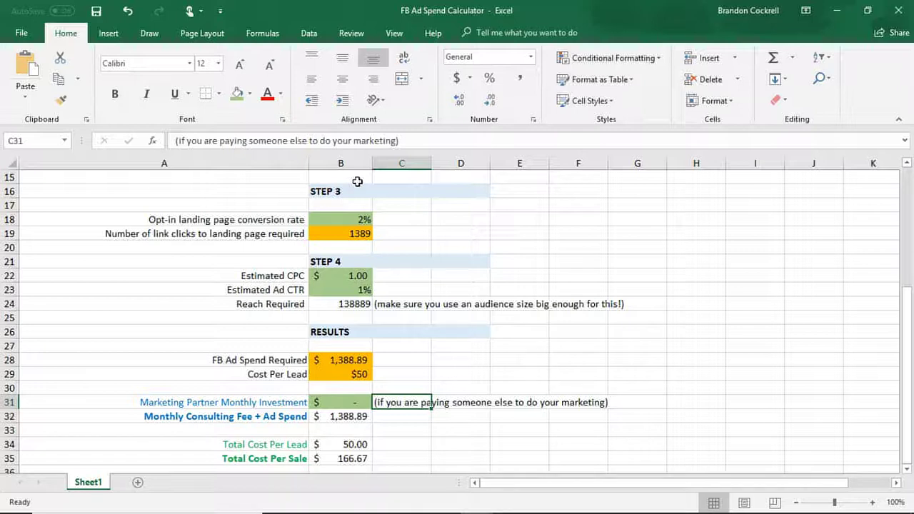
{"action": "key", "text": "Down"}
{"action": "key", "text": "Down"}
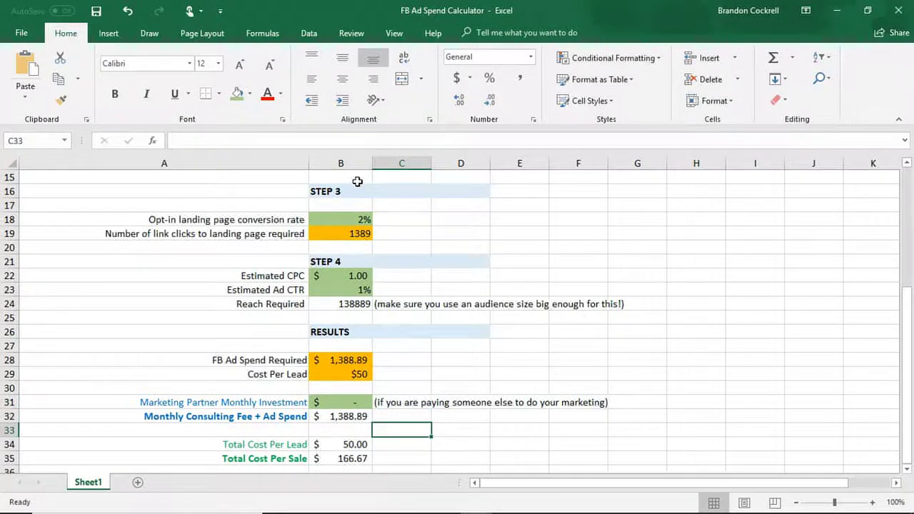
{"action": "key", "text": "Up"}
{"action": "key", "text": "Up"}
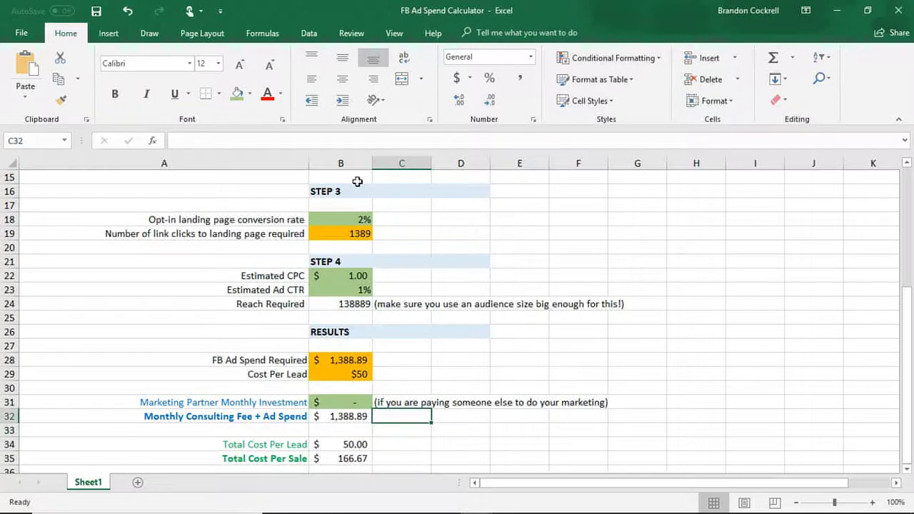
{"action": "key", "text": "Left"}
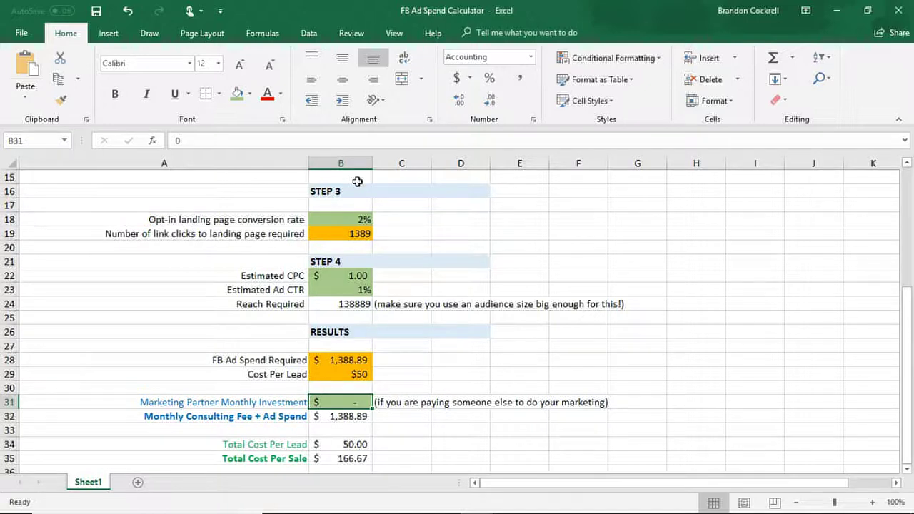
{"action": "type", "text": "750"}
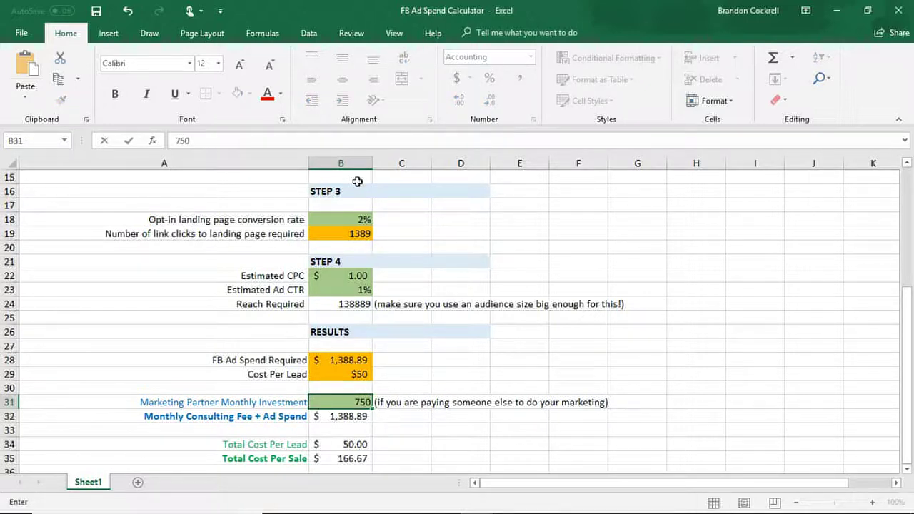
{"action": "key", "text": "Tab"}
Examine the Monthly Consulting Fee + Ad Spend formula and compare it with the investment and ad spend rows above
{"action": "key", "text": "Down"}
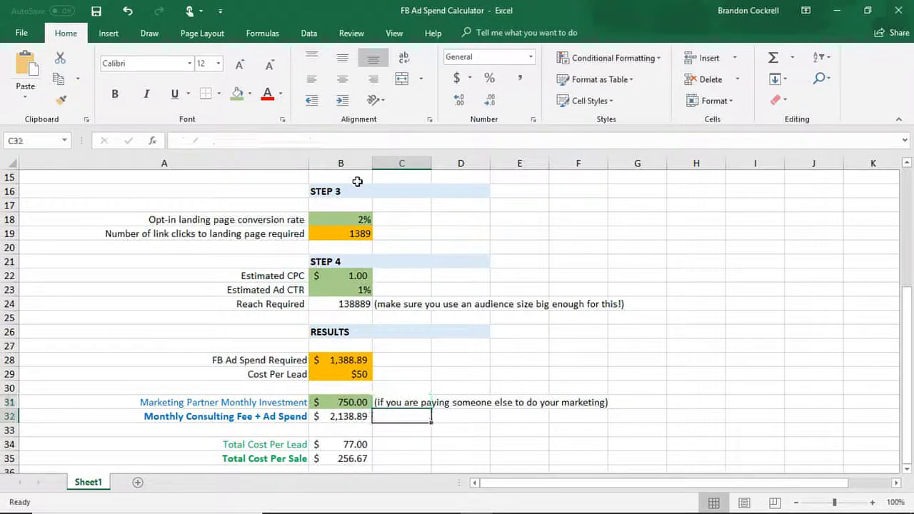
{"action": "key", "text": "Left"}
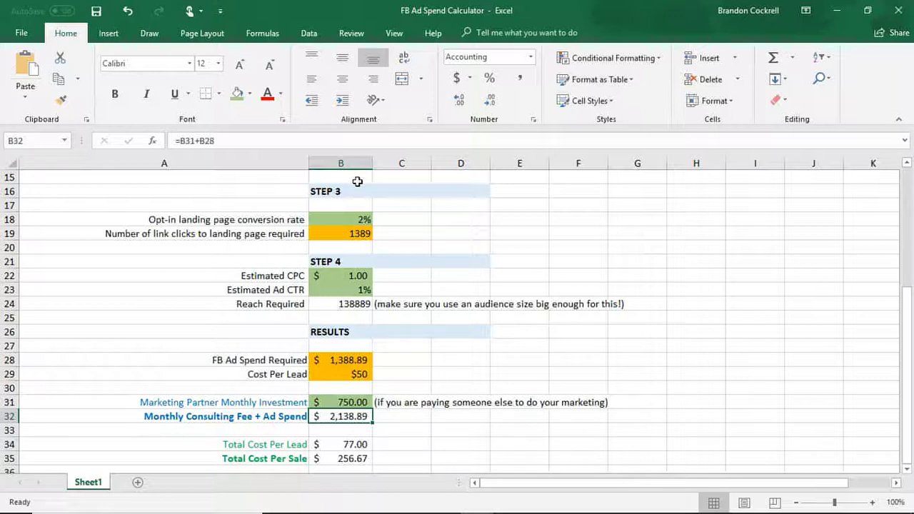
{"action": "key", "text": "Right"}
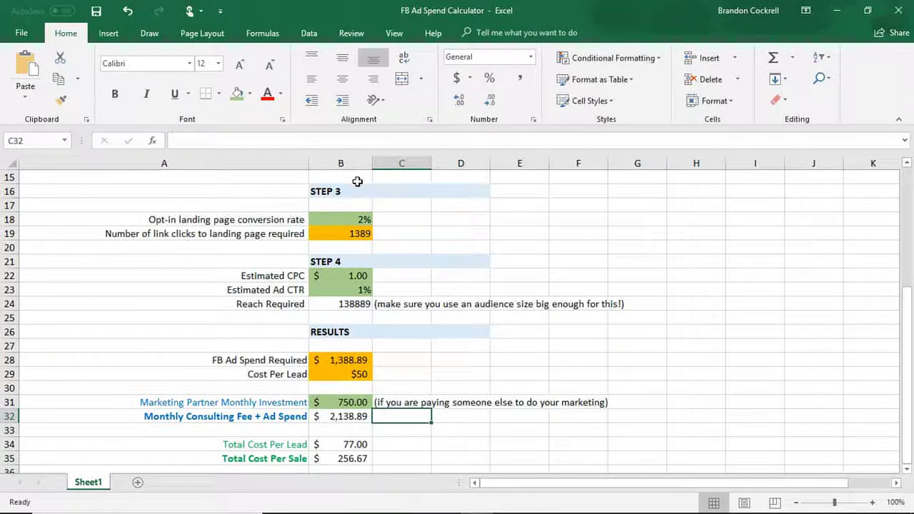
{"action": "key", "text": "Down"}
{"action": "key", "text": "Down"}
{"action": "key", "text": "Down"}
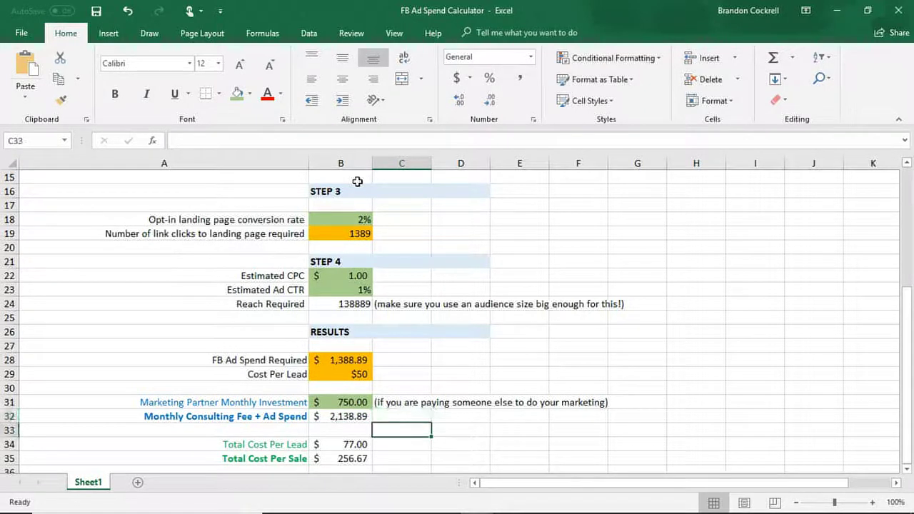
{"action": "key", "text": "Up"}
{"action": "key", "text": "Left"}
{"action": "key", "text": "Up"}
{"action": "key", "text": "Up"}
{"action": "key", "text": "Up"}
Examine the Total Cost Per Lead and Total Cost Per Sale formulas, and return to the Marketing Partner Monthly Investment row
{"action": "key", "text": "Down"}
{"action": "key", "text": "Down"}
{"action": "key", "text": "Down"}
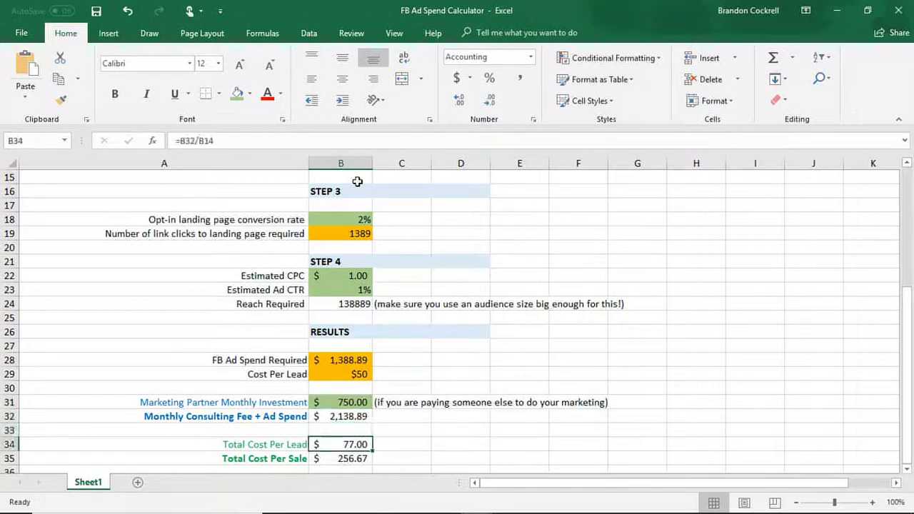
{"action": "key", "text": "Down"}
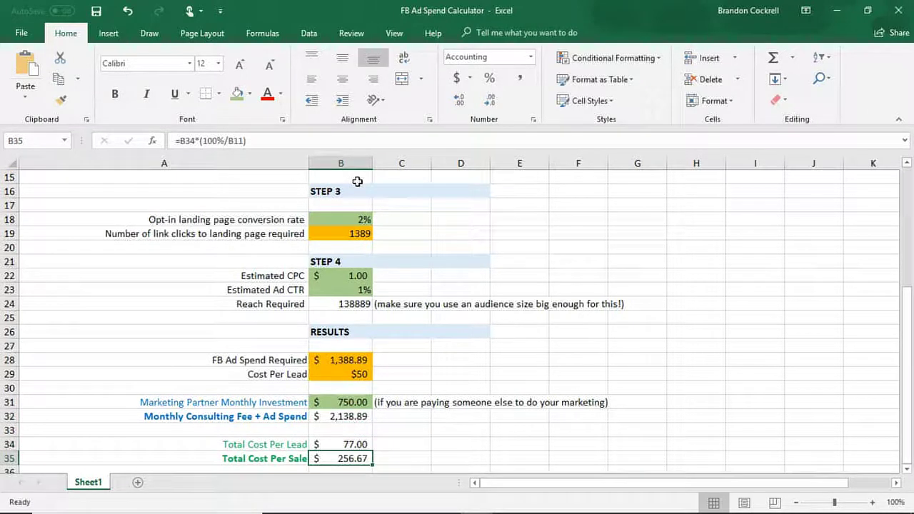
{"action": "key", "text": "Right"}
{"action": "key", "text": "Up"}
{"action": "key", "text": "Up"}
{"action": "key", "text": "Up"}
{"action": "key", "text": "Up"}
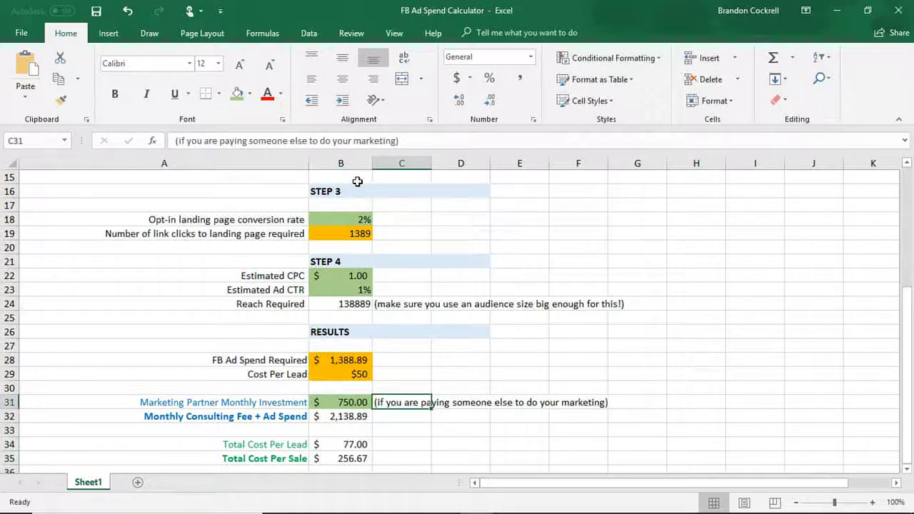
Return to Step 1 of the calculator and examine the Number of clients required and Revenue Target cells
{"action": "key", "text": "Up"}
{"action": "key", "text": "Up"}
{"action": "key", "text": "Up"}
{"action": "key", "text": "Up"}
{"action": "key", "text": "Up"}
{"action": "key", "text": "Up"}
{"action": "key", "text": "Up"}
{"action": "key", "text": "Up"}
{"action": "key", "text": "Up"}
{"action": "key", "text": "Up"}
{"action": "key", "text": "Up"}
{"action": "key", "text": "Up"}
{"action": "key", "text": "Up"}
{"action": "key", "text": "Up"}
{"action": "key", "text": "Up"}
{"action": "key", "text": "Up"}
{"action": "key", "text": "Up"}
{"action": "key", "text": "Up"}
{"action": "key", "text": "Up"}
{"action": "key", "text": "Up"}
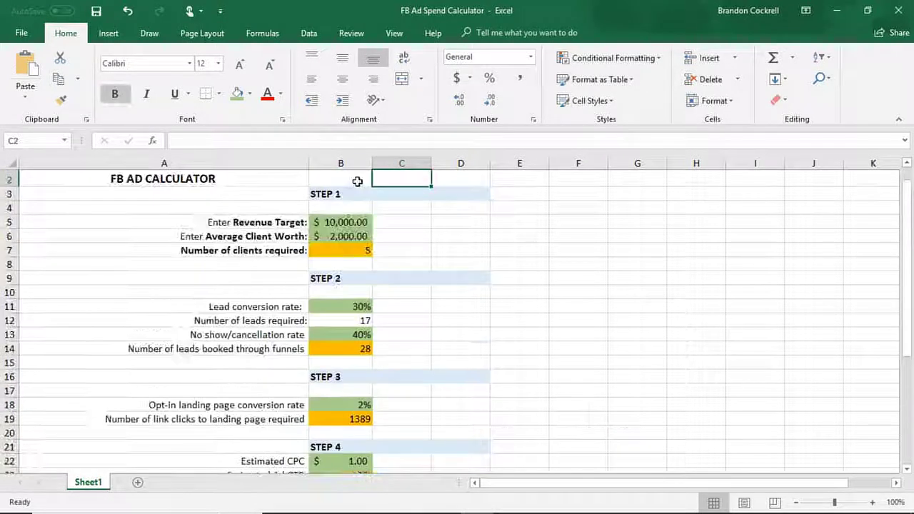
{"action": "key", "text": "Down"}
{"action": "key", "text": "Down"}
{"action": "key", "text": "Down"}
{"action": "key", "text": "Down"}
{"action": "key", "text": "Down"}
{"action": "key", "text": "Left"}
{"action": "key", "text": "Right"}
{"action": "key", "text": "Up"}
{"action": "key", "text": "Up"}
{"action": "key", "text": "Left"}
{"action": "key", "text": "Right"}
Look through Steps 2 to 4 and the Results section, down to the total cost per lead and per sale rows
{"action": "key", "text": "Down"}
{"action": "key", "text": "Down"}
{"action": "key", "text": "Down"}
{"action": "key", "text": "Down"}
{"action": "key", "text": "Down"}
{"action": "key", "text": "Down"}
{"action": "key", "text": "Down"}
{"action": "key", "text": "Down"}
{"action": "key", "text": "Down"}
{"action": "key", "text": "Down"}
{"action": "key", "text": "Down"}
{"action": "key", "text": "Down"}
{"action": "key", "text": "Down"}
{"action": "key", "text": "Down"}
{"action": "key", "text": "Down"}
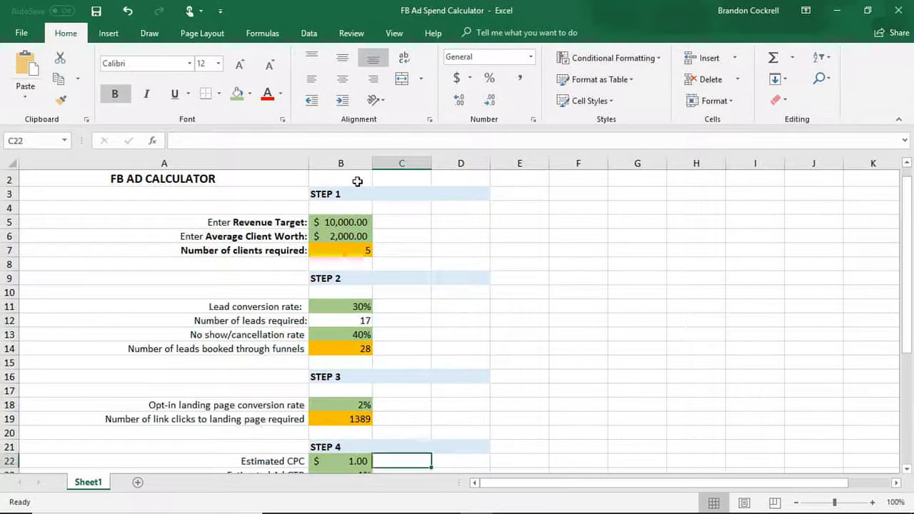
{"action": "key", "text": "Down"}
{"action": "key", "text": "Down"}
{"action": "key", "text": "Down"}
{"action": "key", "text": "Down"}
{"action": "key", "text": "Down"}
{"action": "key", "text": "Down"}
{"action": "key", "text": "Down"}
{"action": "key", "text": "Down"}
{"action": "key", "text": "Down"}
{"action": "key", "text": "Down"}
{"action": "key", "text": "Down"}
{"action": "key", "text": "Down"}
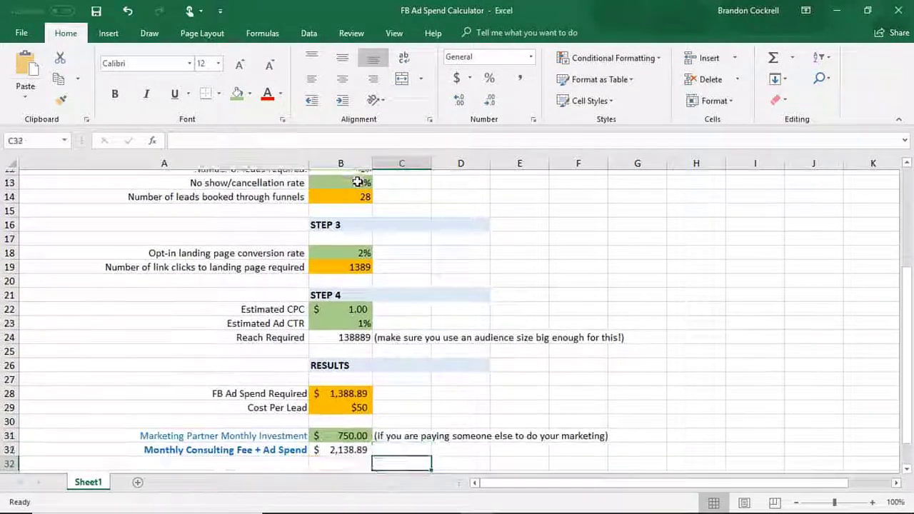
{"action": "key", "text": "Down"}
{"action": "key", "text": "Down"}
{"action": "key", "text": "Down"}
Review the worksheet back up from the Results section to the Average Client Worth row in Step 1
{"action": "key", "text": "Up"}
{"action": "key", "text": "Up"}
{"action": "key", "text": "Up"}
{"action": "key", "text": "Up"}
{"action": "key", "text": "Up"}
{"action": "key", "text": "Up"}
{"action": "key", "text": "Up"}
{"action": "key", "text": "Up"}
{"action": "key", "text": "Up"}
{"action": "key", "text": "Up"}
{"action": "key", "text": "Up"}
{"action": "key", "text": "Up"}
{"action": "key", "text": "Up"}
{"action": "key", "text": "Up"}
{"action": "key", "text": "Up"}
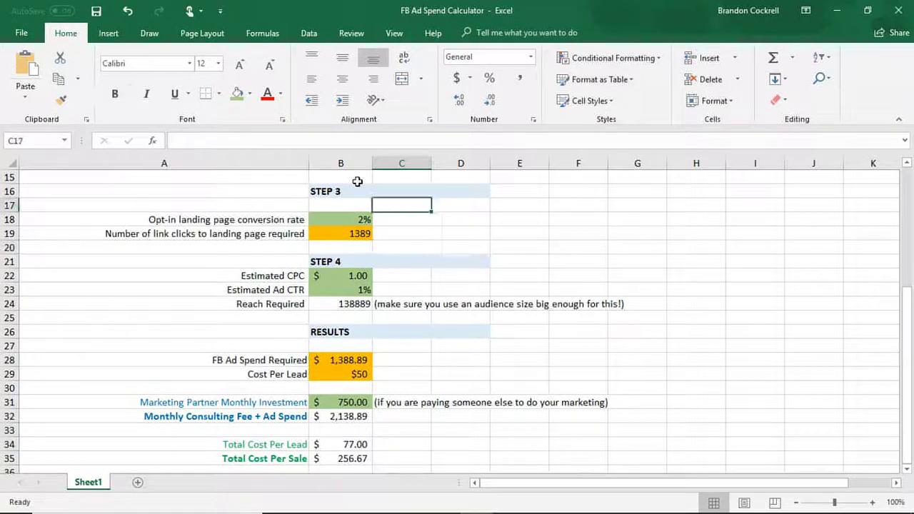
{"action": "key", "text": "Up"}
{"action": "key", "text": "Up"}
{"action": "key", "text": "Up"}
{"action": "key", "text": "Up"}
{"action": "key", "text": "Up"}
{"action": "key", "text": "Up"}
{"action": "key", "text": "Up"}
{"action": "key", "text": "Up"}
{"action": "key", "text": "Up"}
{"action": "key", "text": "Up"}
{"action": "key", "text": "Up"}
{"action": "key", "text": "Up"}
{"action": "key", "text": "Up"}
{"action": "key", "text": "Up"}
{"action": "key", "text": "Up"}
{"action": "key", "text": "Up"}
{"action": "key", "text": "Down"}
{"action": "key", "text": "Down"}
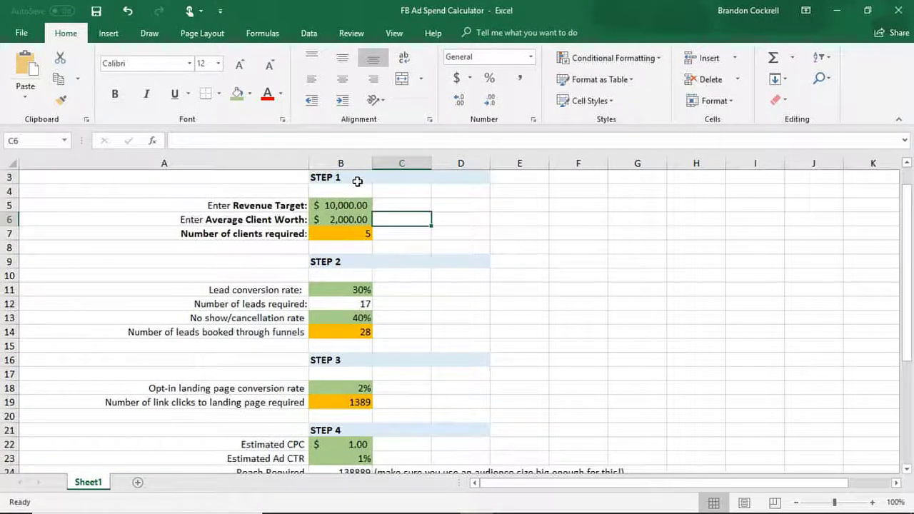